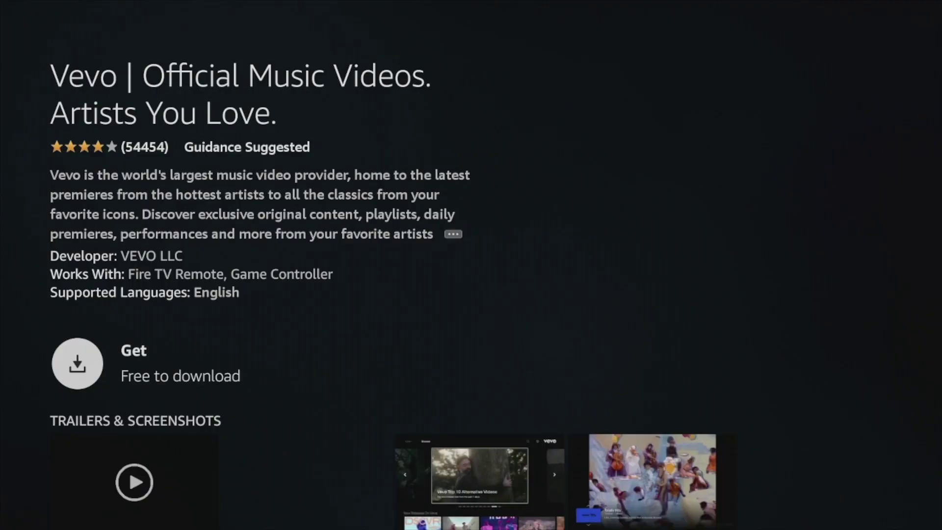
Start downloading the Vevo app from its app page
{"action": "key", "text": "Return"}
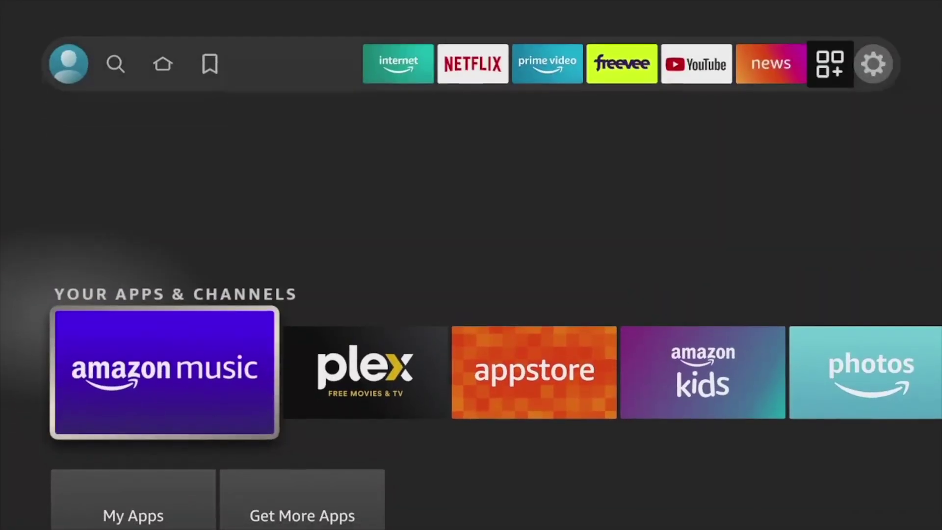
Browse My Apps, then navigate to the Settings gear and down to the My Fire TV tile
{"action": "key", "text": "Down"}
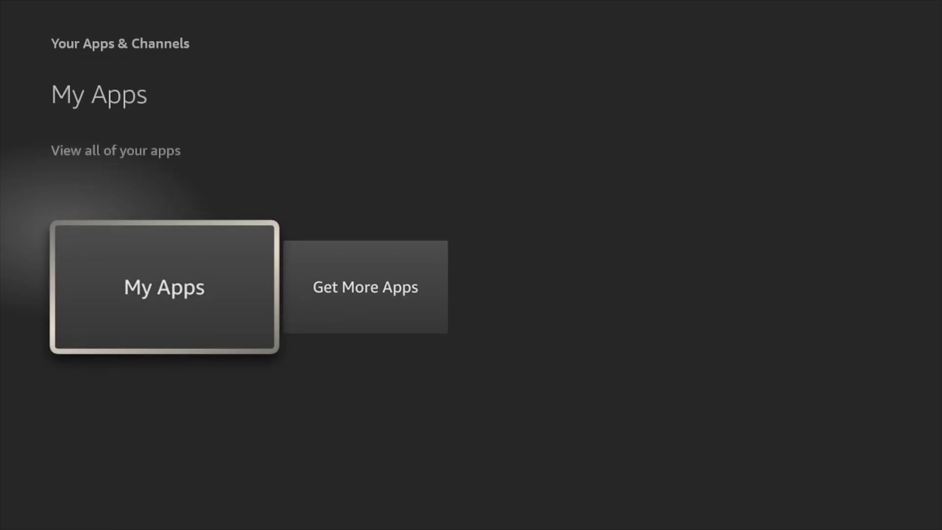
{"action": "key", "text": "Return"}
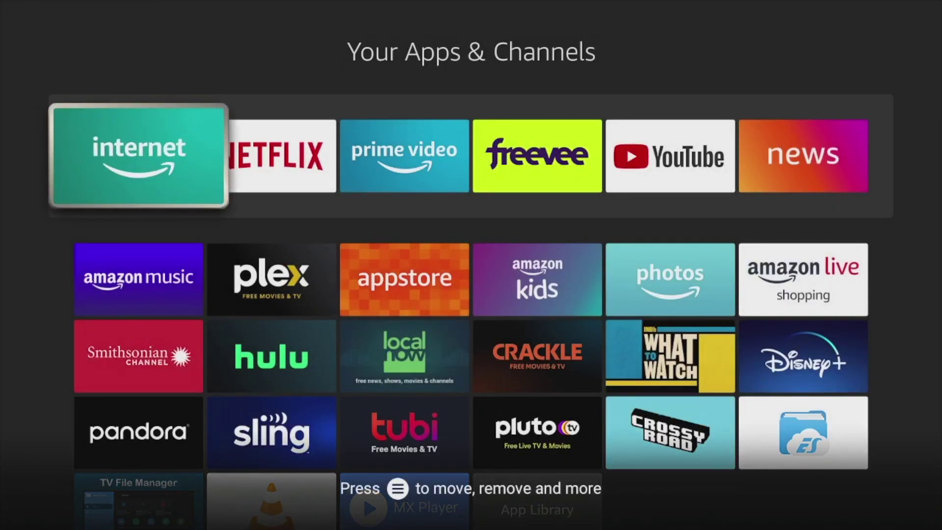
{"action": "key", "text": "Down"}
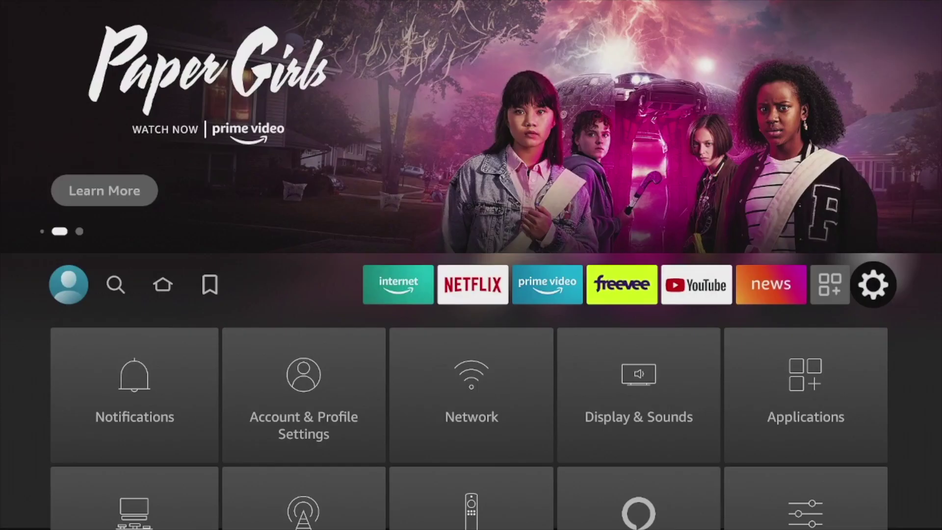
{"action": "key", "text": "Right"}
{"action": "key", "text": "Right"}
{"action": "key", "text": "Right"}
{"action": "key", "text": "Right"}
{"action": "key", "text": "Right"}
{"action": "key", "text": "Right"}
{"action": "key", "text": "Right"}
{"action": "key", "text": "Right"}
{"action": "key", "text": "Right"}
{"action": "key", "text": "Right"}
{"action": "key", "text": "Right"}
{"action": "key", "text": "Right"}
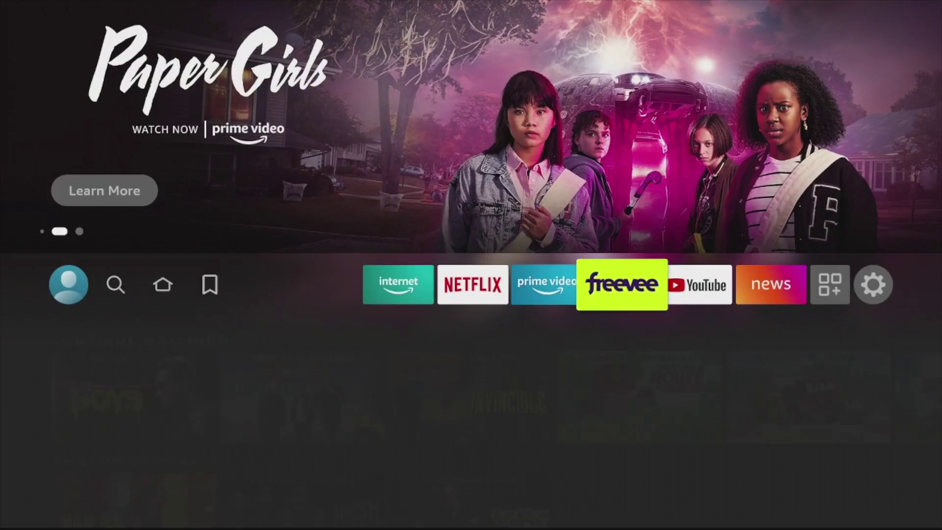
{"action": "key", "text": "Down"}
{"action": "key", "text": "Down"}
{"action": "key", "text": "Down"}
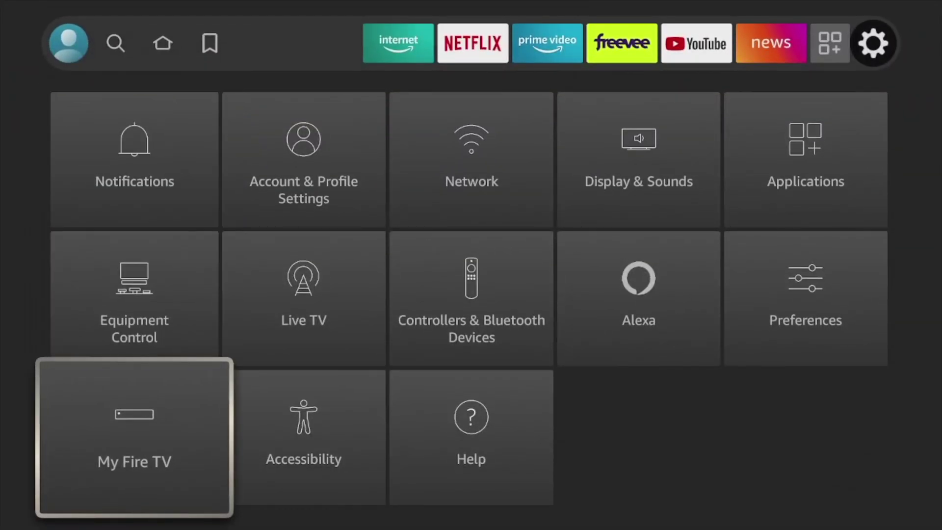
Format the USB drive to internal storage under My Fire TV > USB Drive and acknowledge completion
{"action": "key", "text": "Return"}
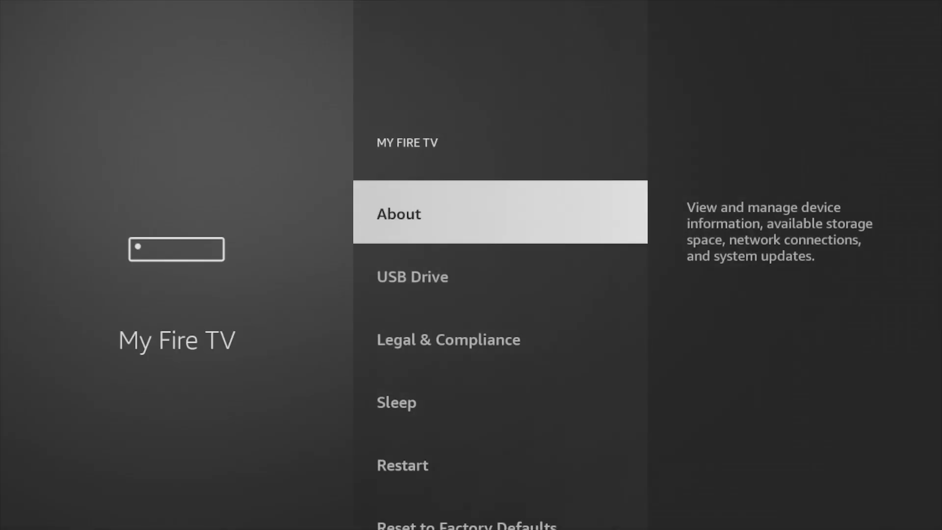
{"action": "key", "text": "Down"}
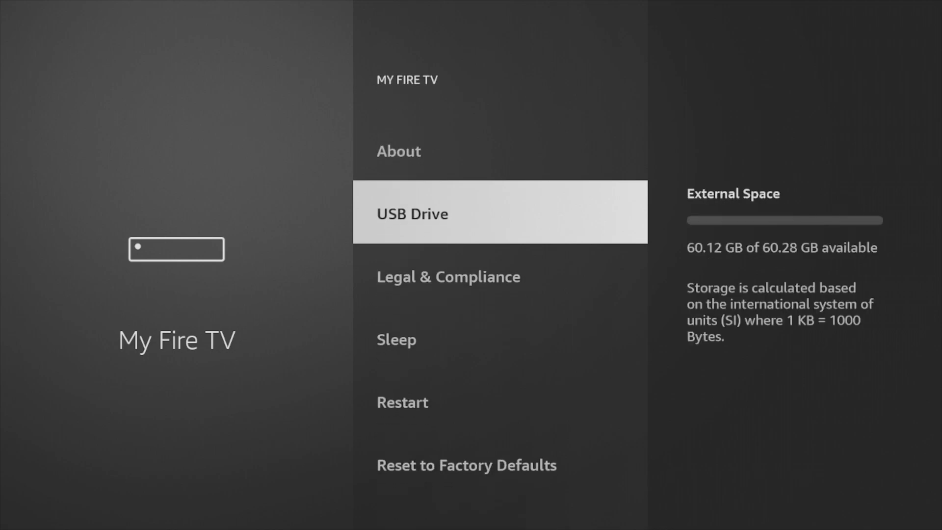
{"action": "key", "text": "Return"}
{"action": "key", "text": "Return"}
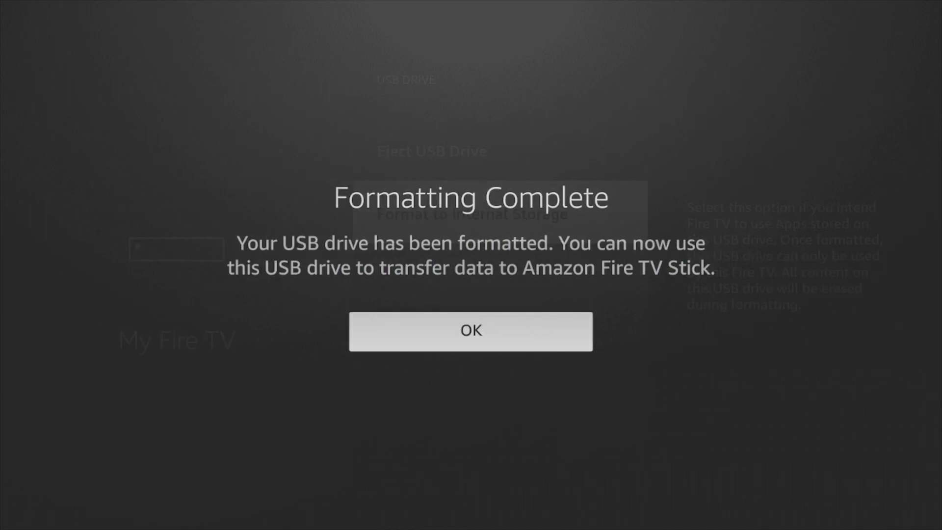
{"action": "key", "text": "Return"}
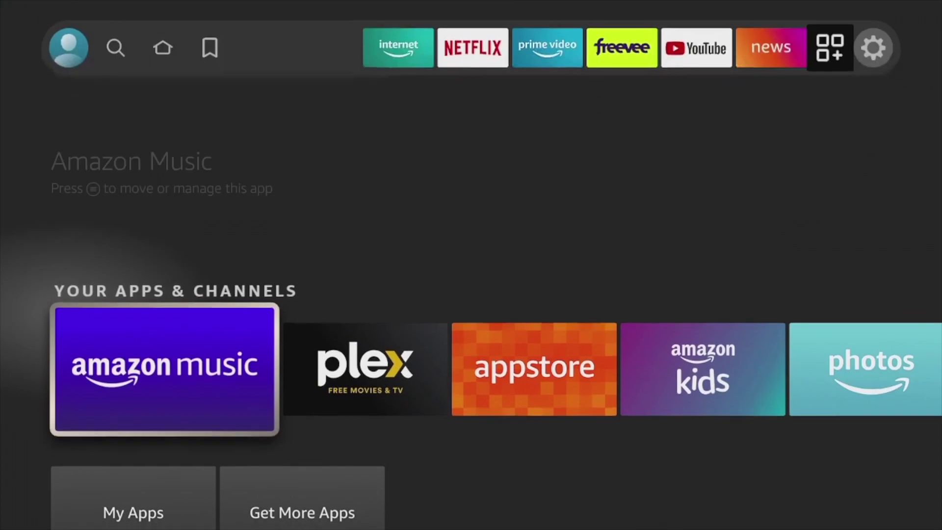
Browse the My Apps grid, then return to the home screen
{"action": "key", "text": "Down"}
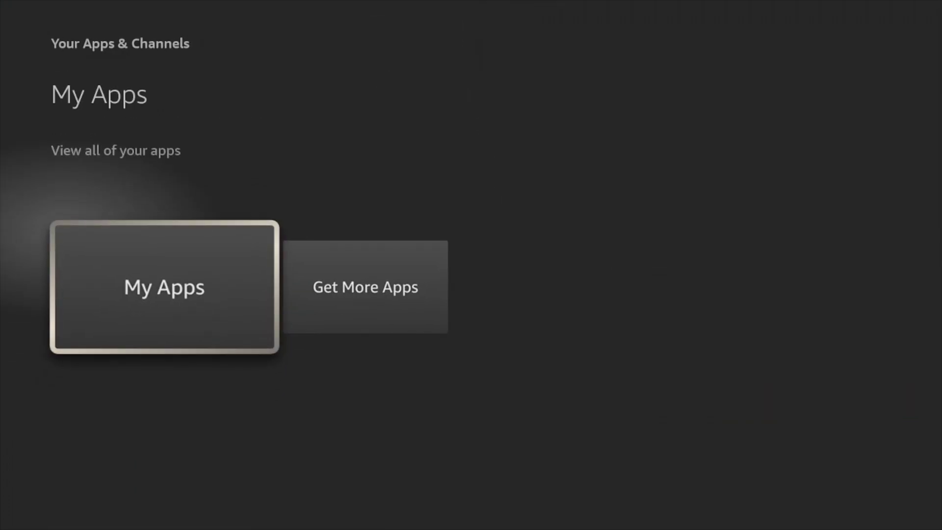
{"action": "key", "text": "Return"}
{"action": "key", "text": "Down"}
{"action": "key", "text": "Down"}
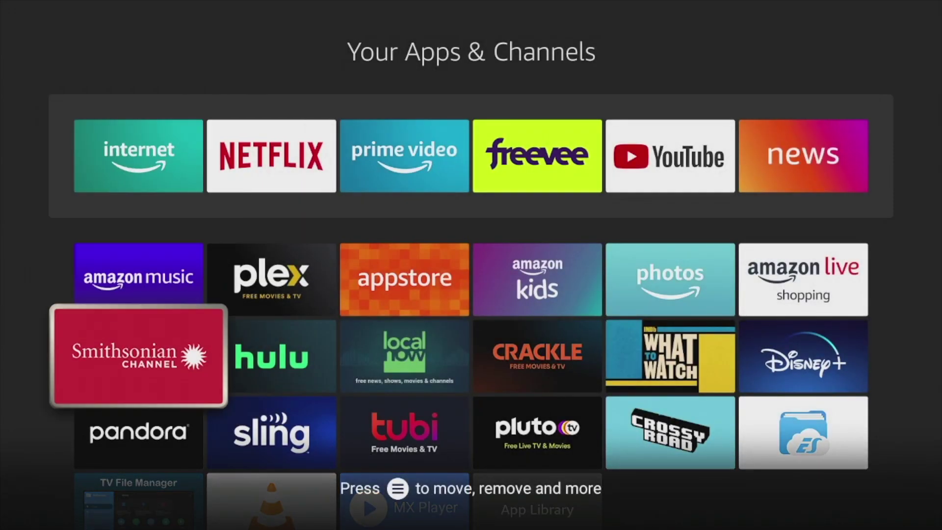
{"action": "key", "text": "Down"}
{"action": "key", "text": "Escape"}
Go to Settings > Applications > Manage Installed Applications
{"action": "key", "text": "Right"}
{"action": "key", "text": "Right"}
{"action": "key", "text": "Right"}
{"action": "key", "text": "Right"}
{"action": "key", "text": "Right"}
{"action": "key", "text": "Right"}
{"action": "key", "text": "Right"}
{"action": "key", "text": "Right"}
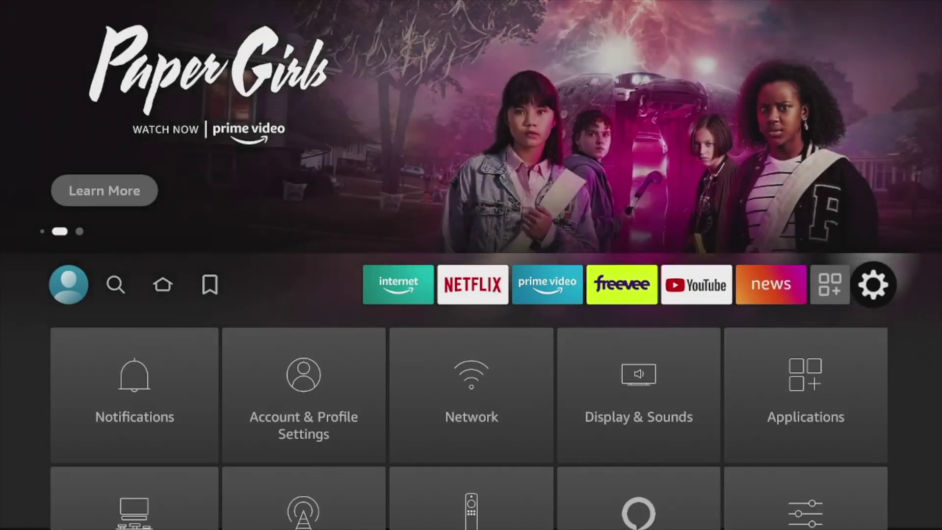
{"action": "key", "text": "Down"}
{"action": "key", "text": "Right"}
{"action": "key", "text": "Right"}
{"action": "key", "text": "Right"}
{"action": "key", "text": "Right"}
{"action": "key", "text": "Return"}
{"action": "key", "text": "Down"}
{"action": "key", "text": "Down"}
{"action": "key", "text": "Down"}
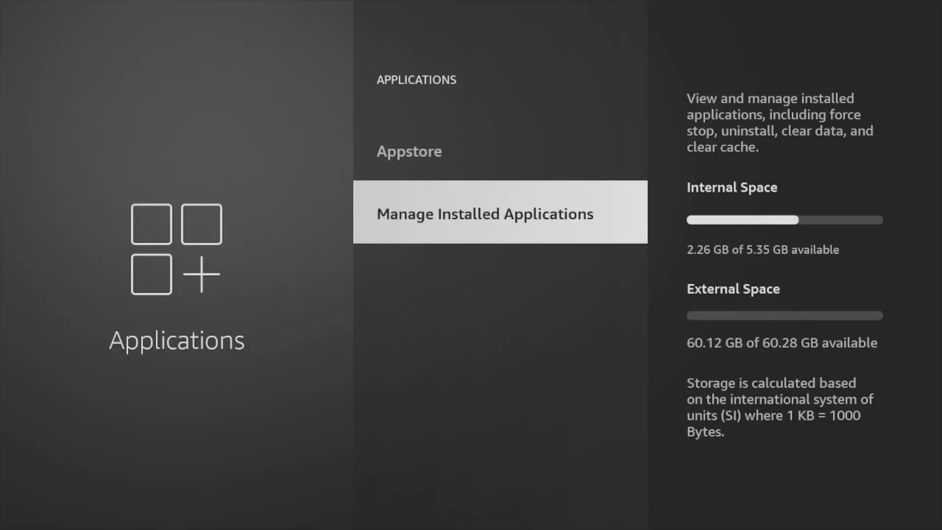
{"action": "key", "text": "Return"}
Select Plex and choose Move to USB Storage
{"action": "key", "text": "Down"}
{"action": "key", "text": "Down"}
{"action": "key", "text": "Down"}
{"action": "key", "text": "Down"}
{"action": "key", "text": "Down"}
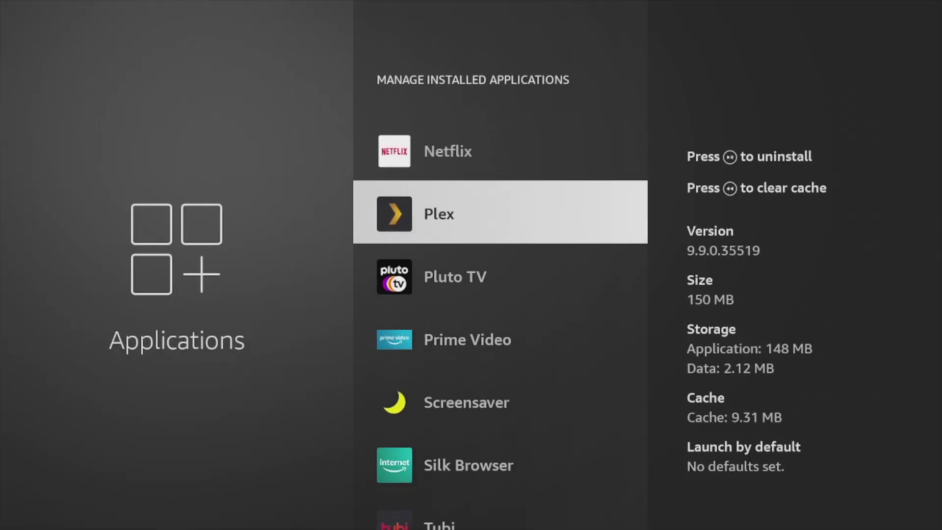
{"action": "key", "text": "Return"}
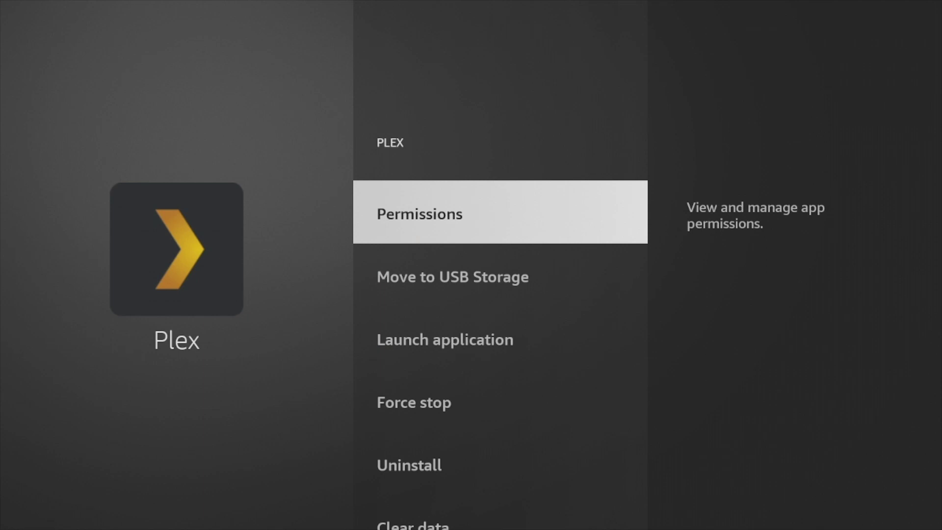
{"action": "key", "text": "Down"}
{"action": "key", "text": "Return"}
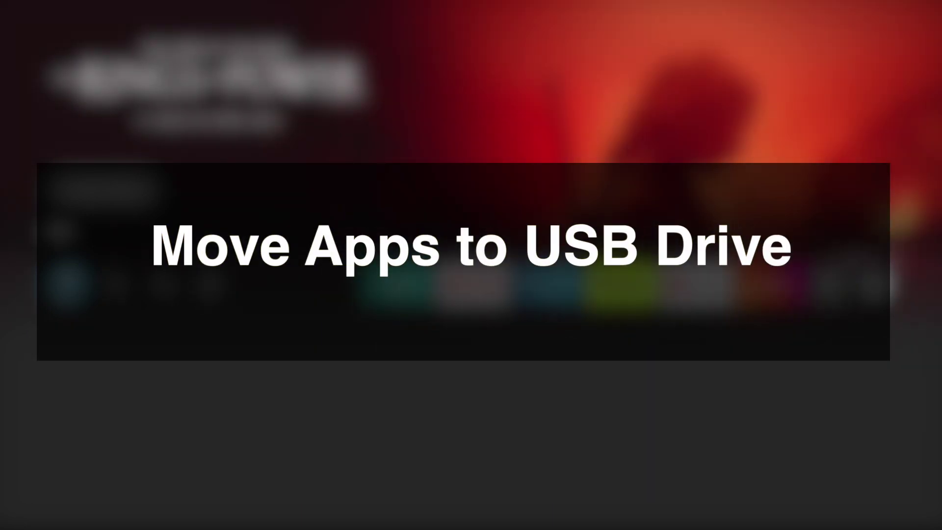
Go to Applications > Manage Installed Applications in Settings
{"action": "key", "text": "Down"}
{"action": "key", "text": "Right"}
{"action": "key", "text": "Right"}
{"action": "key", "text": "Right"}
{"action": "key", "text": "Right"}
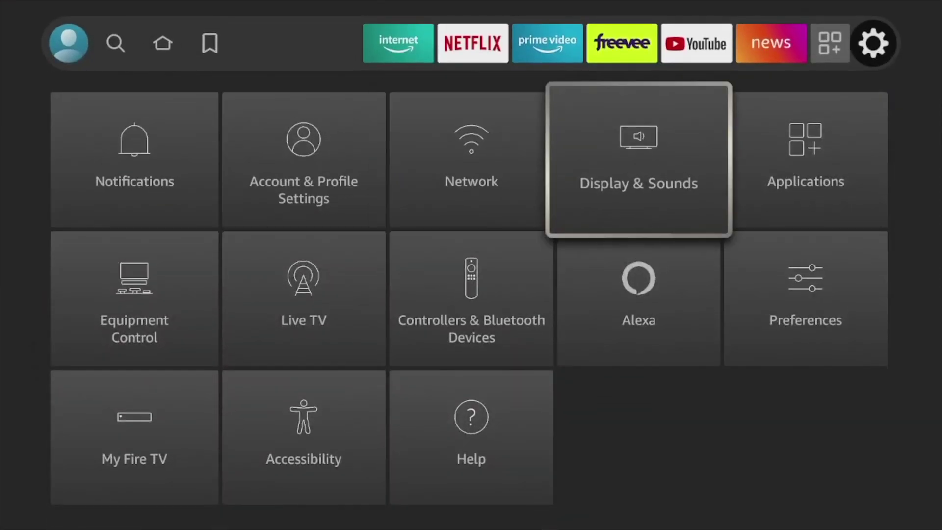
{"action": "key", "text": "Return"}
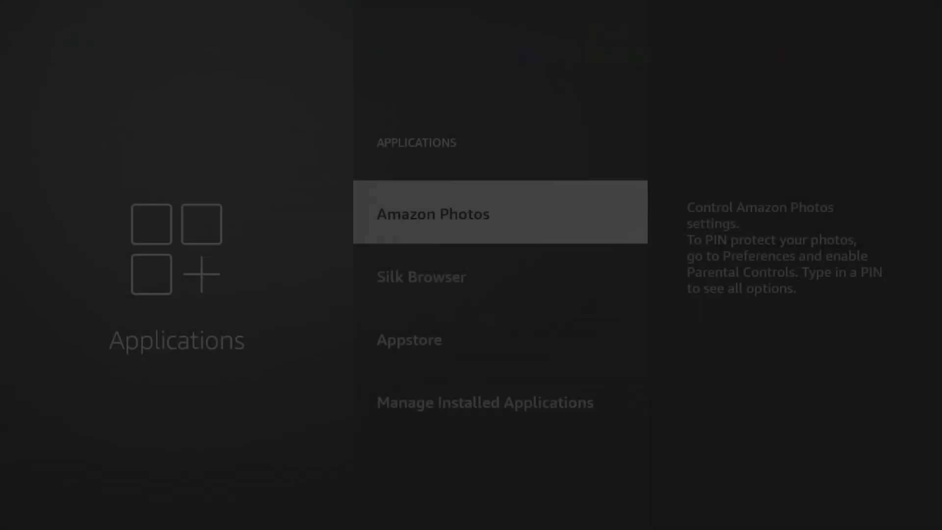
{"action": "key", "text": "Down"}
{"action": "key", "text": "Down"}
{"action": "key", "text": "Down"}
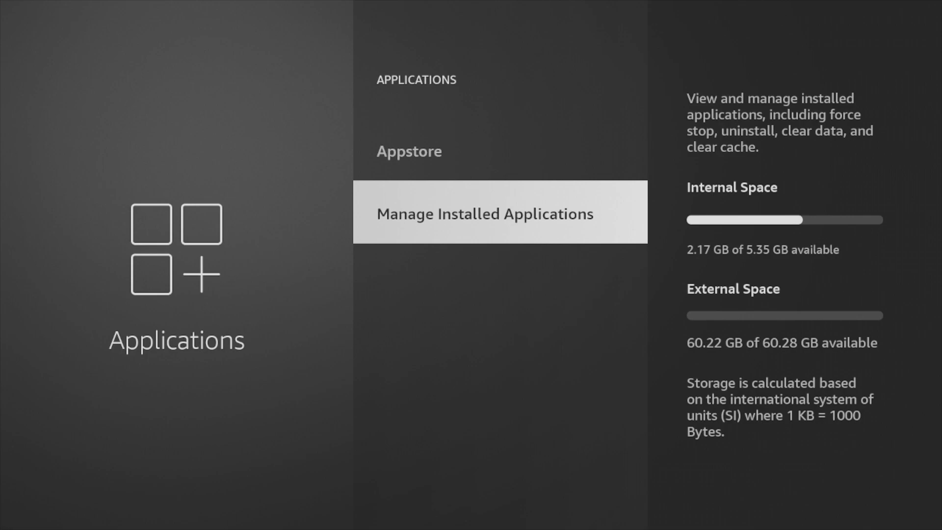
{"action": "key", "text": "Return"}
Move VLC to USB storage, then return to the installed applications list
{"action": "key", "text": "Down"}
{"action": "key", "text": "Down"}
{"action": "key", "text": "Down"}
{"action": "key", "text": "Down"}
{"action": "key", "text": "Down"}
{"action": "key", "text": "Down"}
{"action": "key", "text": "Down"}
{"action": "key", "text": "Down"}
{"action": "key", "text": "Down"}
{"action": "key", "text": "Down"}
{"action": "key", "text": "Down"}
{"action": "key", "text": "Down"}
{"action": "key", "text": "Down"}
{"action": "key", "text": "Down"}
{"action": "key", "text": "Down"}
{"action": "key", "text": "Down"}
{"action": "key", "text": "Down"}
{"action": "key", "text": "Down"}
{"action": "key", "text": "Down"}
{"action": "key", "text": "Down"}
{"action": "key", "text": "Down"}
{"action": "key", "text": "Down"}
{"action": "key", "text": "Down"}
{"action": "key", "text": "Down"}
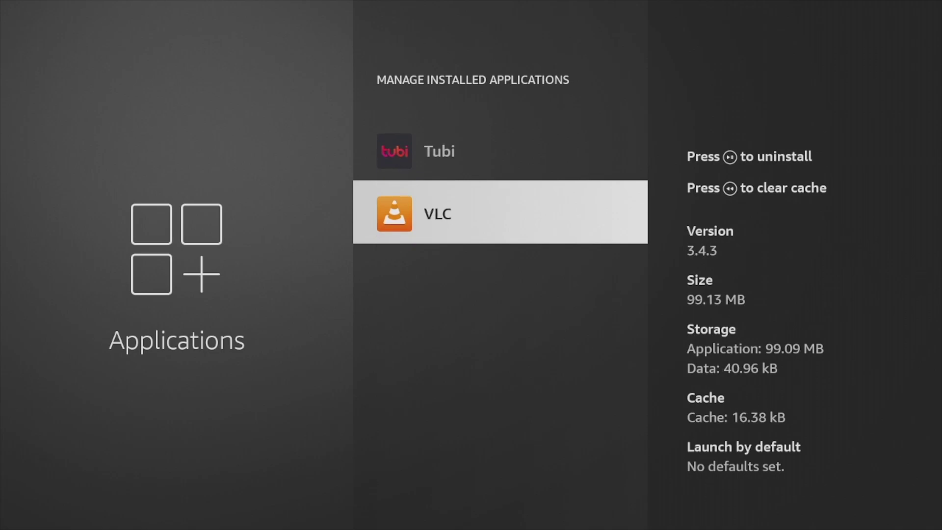
{"action": "key", "text": "Return"}
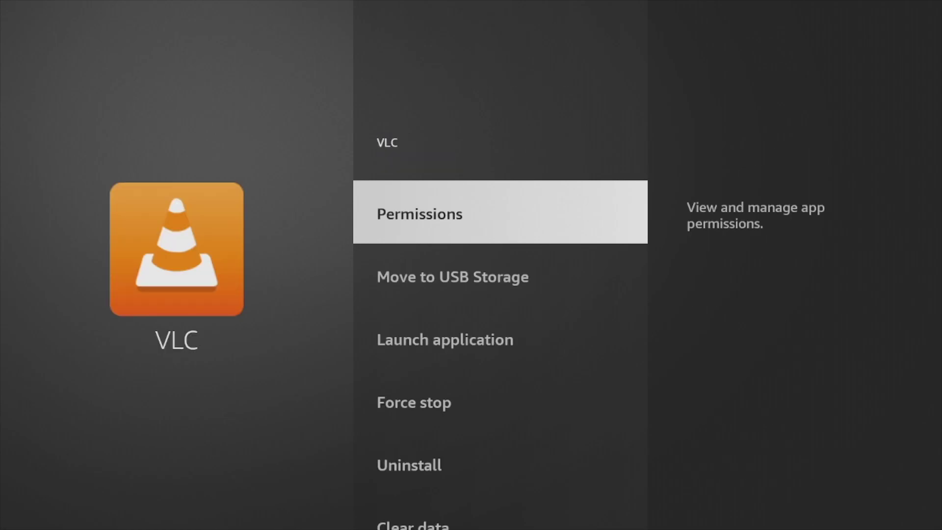
{"action": "key", "text": "Down"}
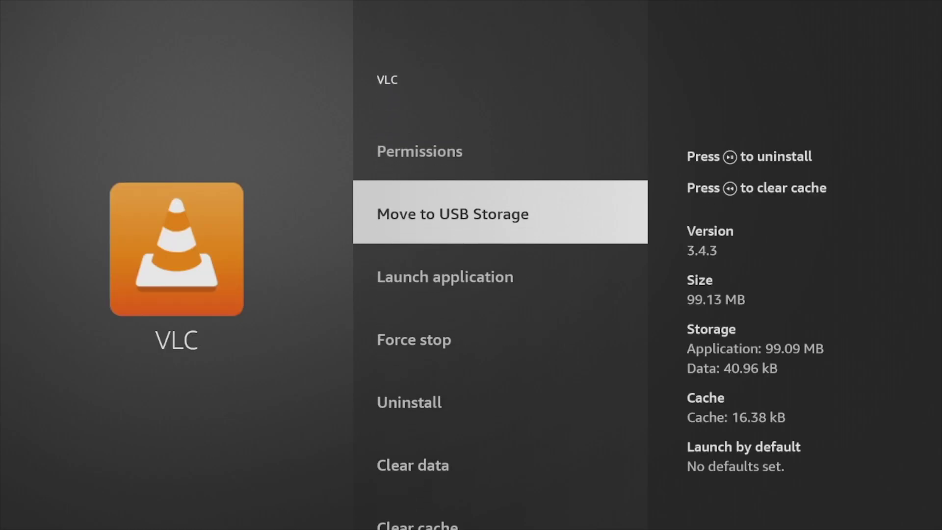
{"action": "key", "text": "Return"}
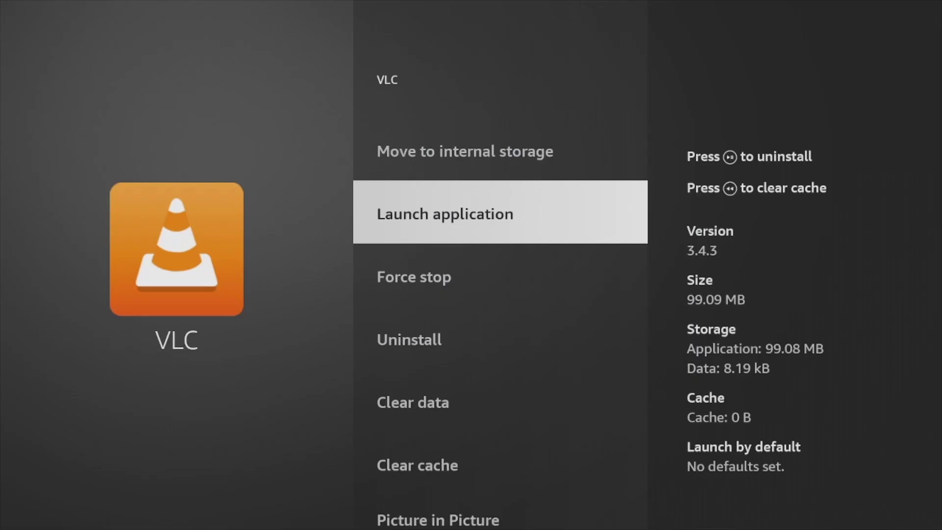
{"action": "key", "text": "Escape"}
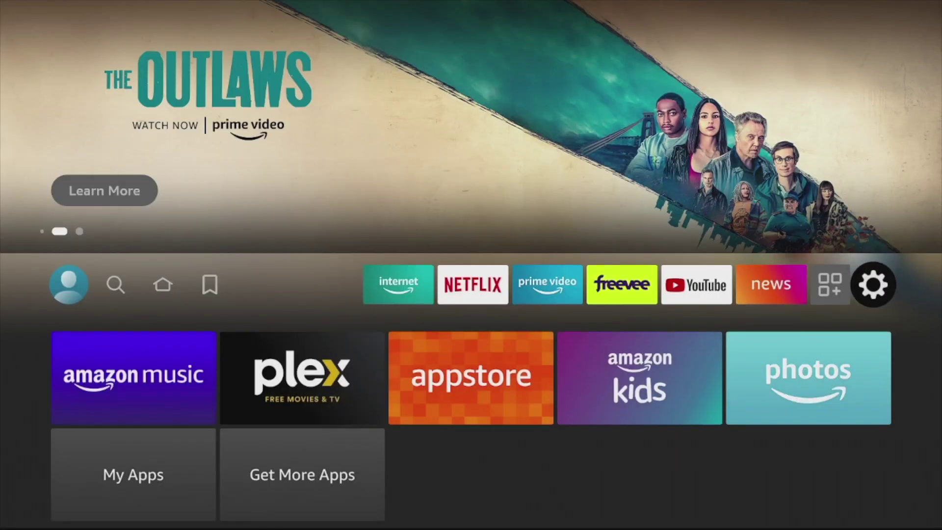
{"action": "key", "text": "Right"}
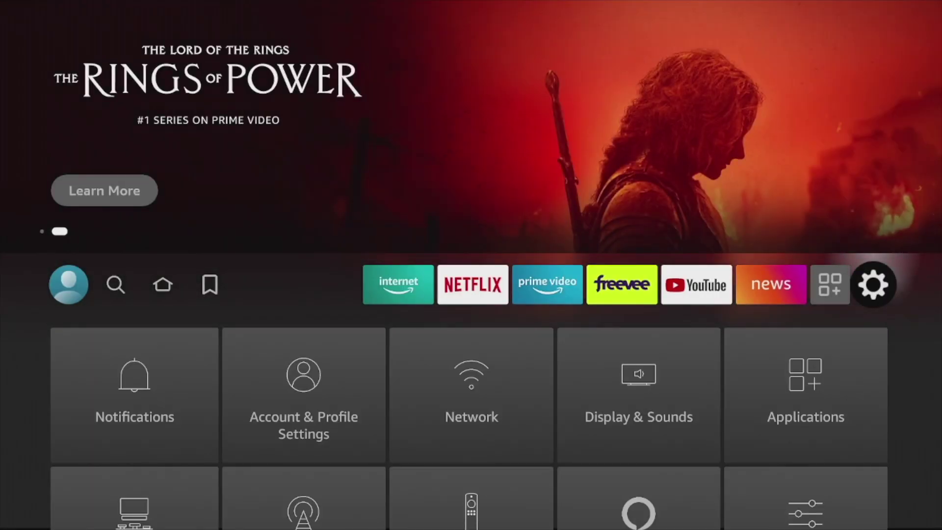
{"action": "key", "text": "Down"}
{"action": "key", "text": "Down"}
{"action": "key", "text": "Down"}
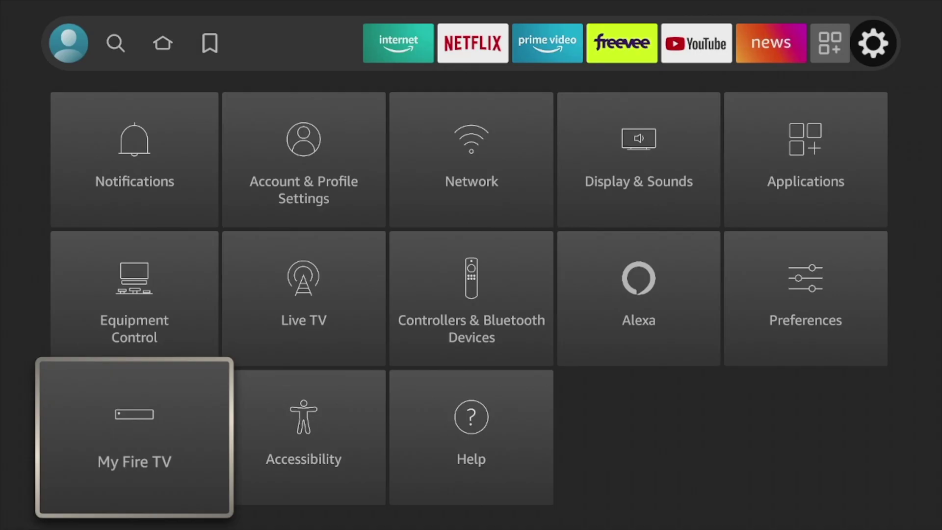
{"action": "key", "text": "Return"}
{"action": "key", "text": "Down"}
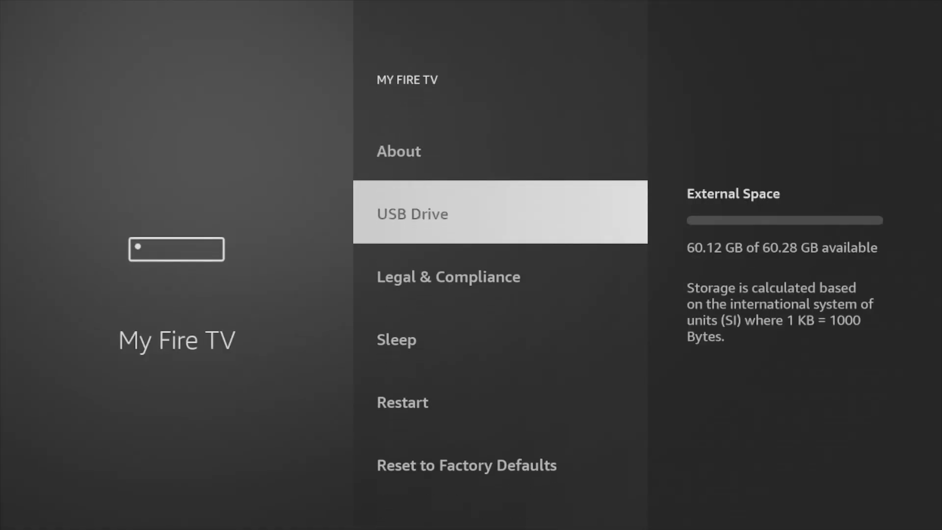
{"action": "key", "text": "Return"}
{"action": "key", "text": "Down"}
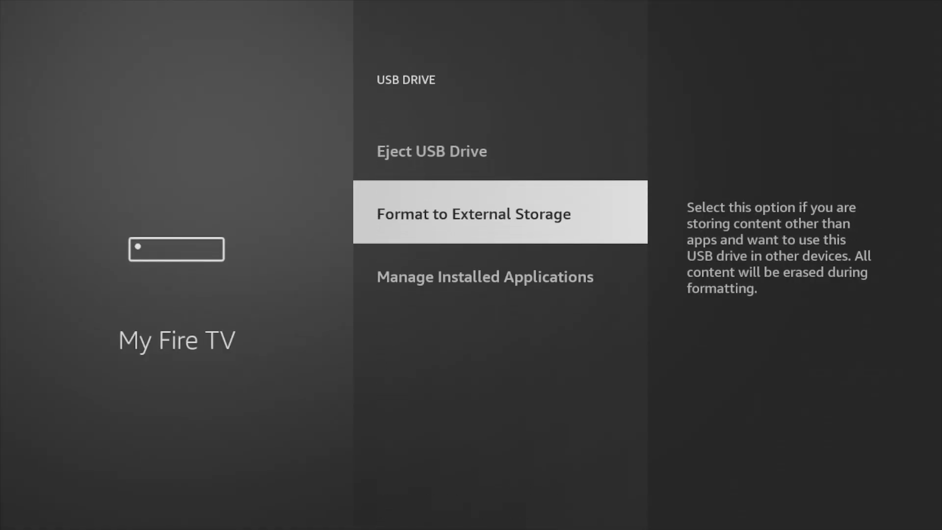
{"action": "key", "text": "Down"}
{"action": "key", "text": "Return"}
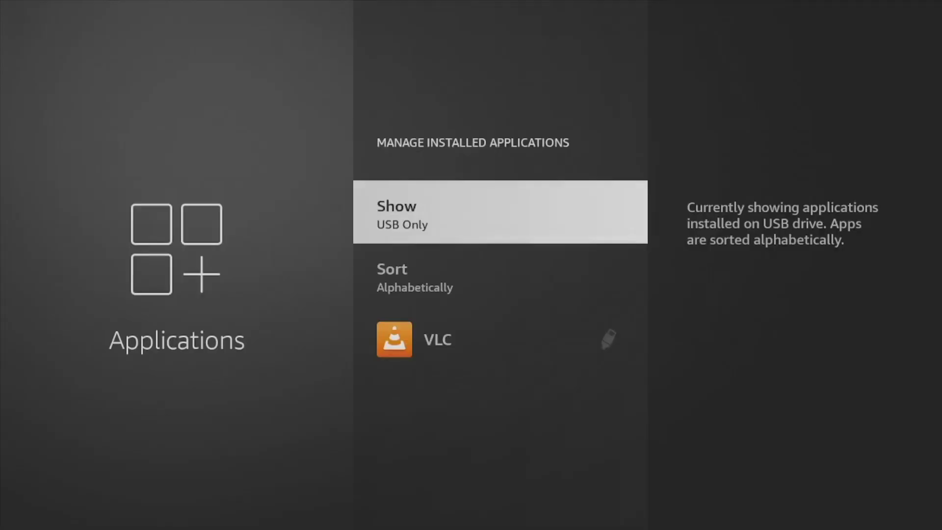
{"action": "key", "text": "Down"}
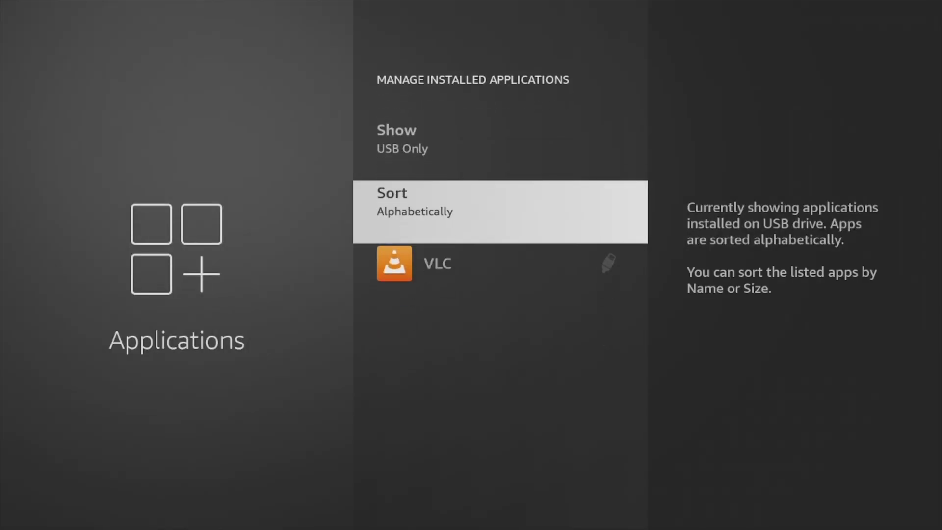
{"action": "key", "text": "Down"}
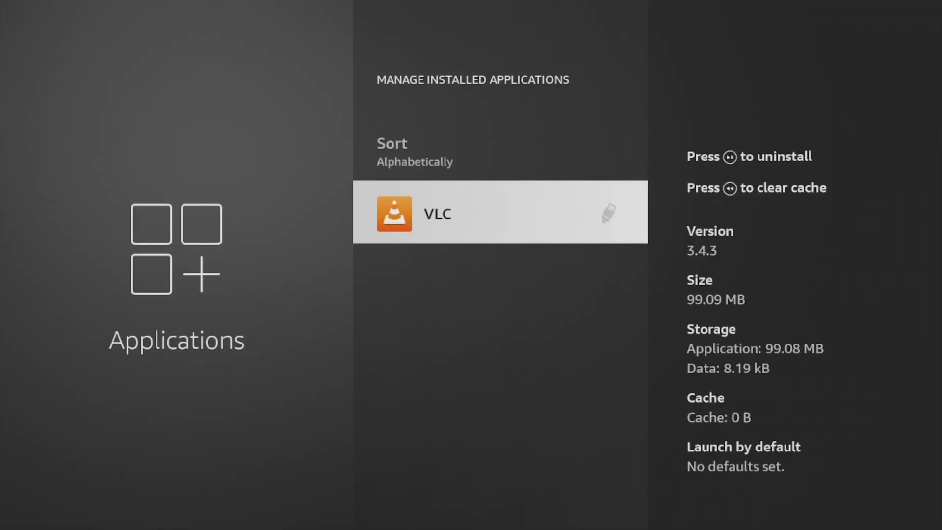
{"action": "key", "text": "Escape"}
{"action": "key", "text": "Escape"}
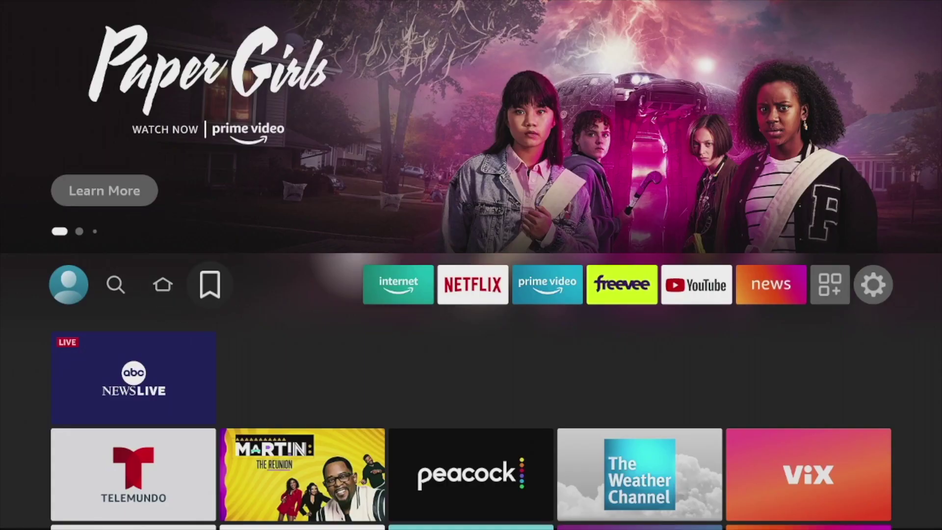
Launch VLC from Your Apps & Channels, then select it again to get App Unavailable
{"action": "key", "text": "Right"}
{"action": "key", "text": "Right"}
{"action": "key", "text": "Right"}
{"action": "key", "text": "Right"}
{"action": "key", "text": "Right"}
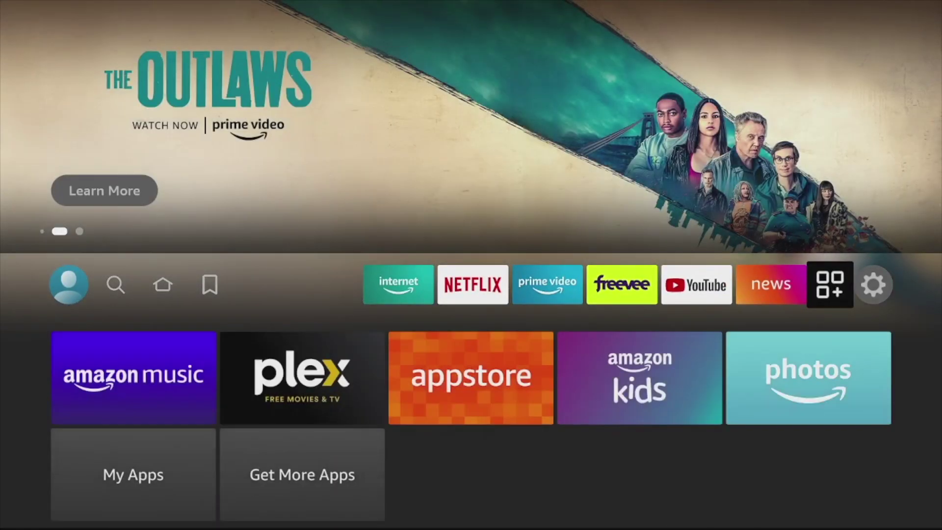
{"action": "key", "text": "Return"}
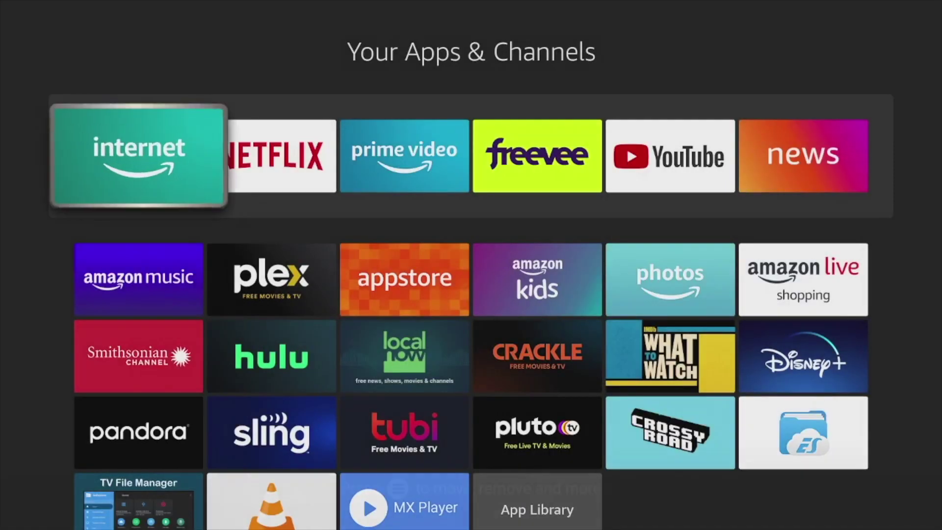
{"action": "key", "text": "Down"}
{"action": "key", "text": "Down"}
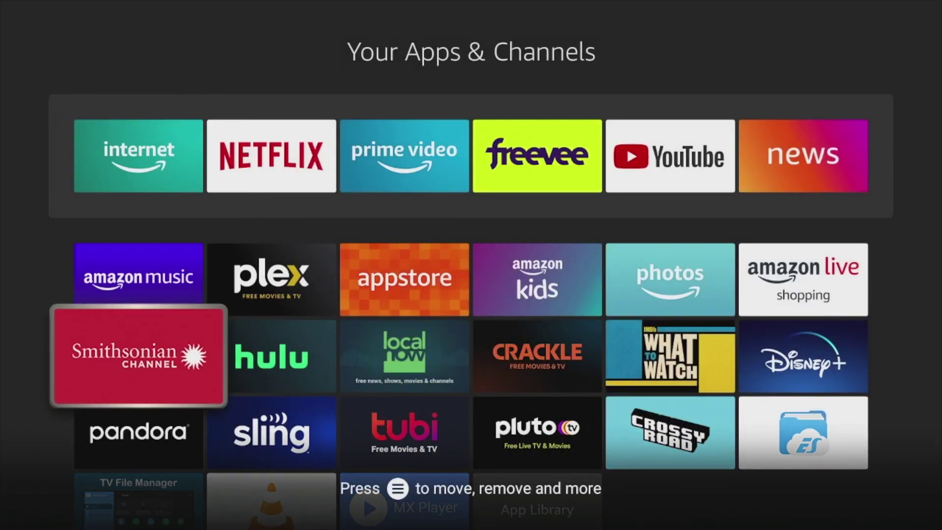
{"action": "key", "text": "Down"}
{"action": "key", "text": "Down"}
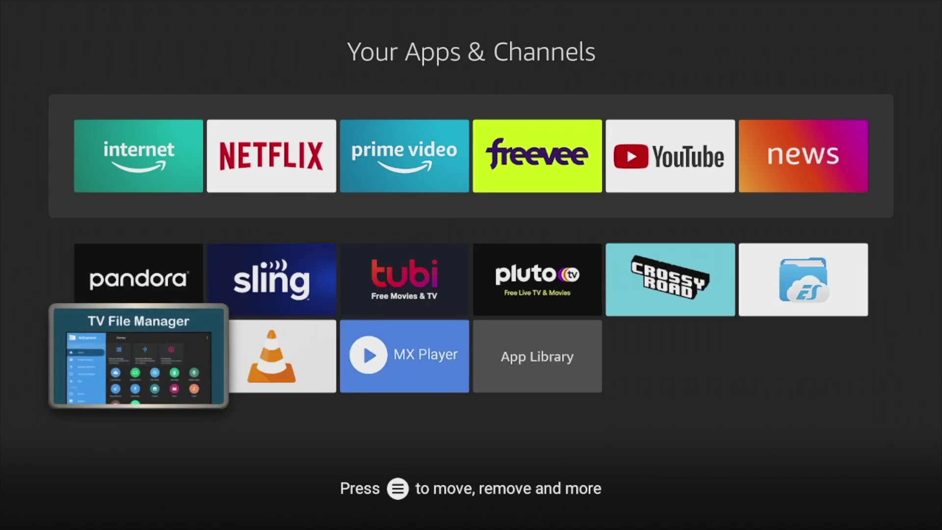
{"action": "key", "text": "Right"}
{"action": "key", "text": "Return"}
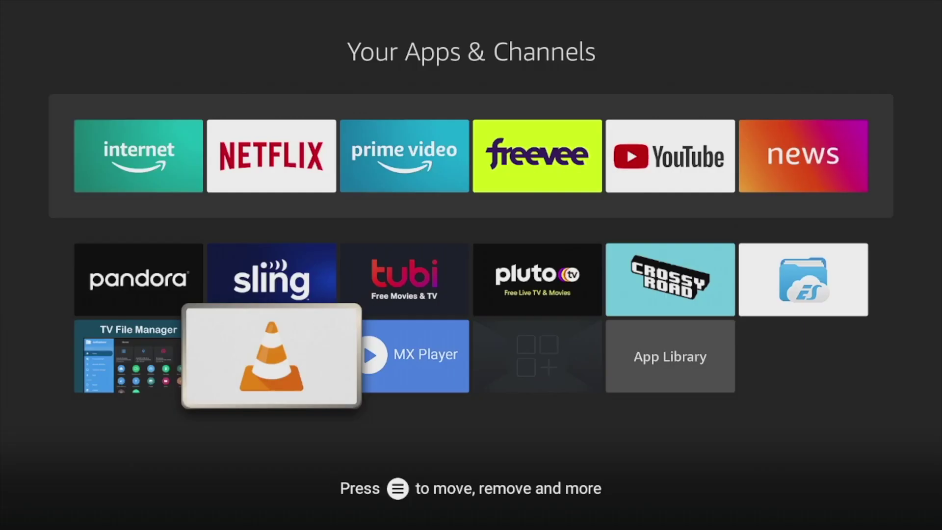
{"action": "key", "text": "Return"}
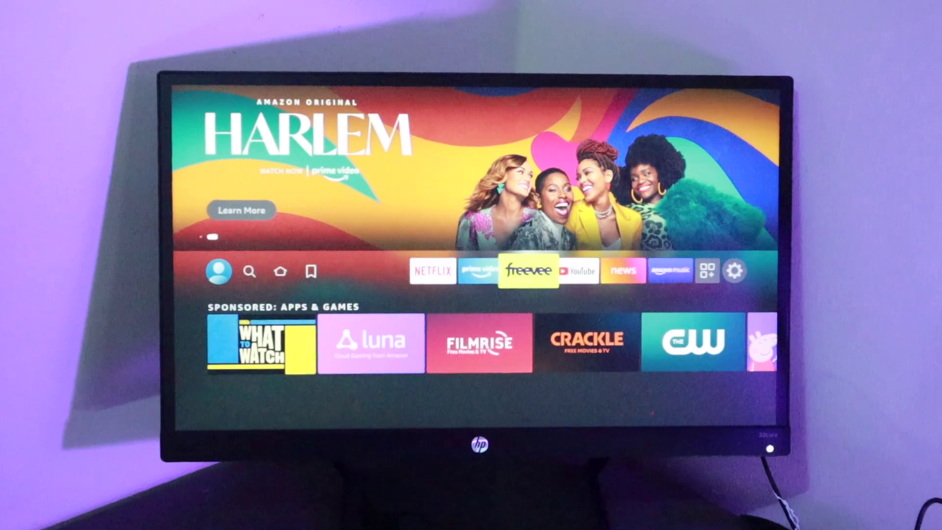
{"action": "key", "text": "Right"}
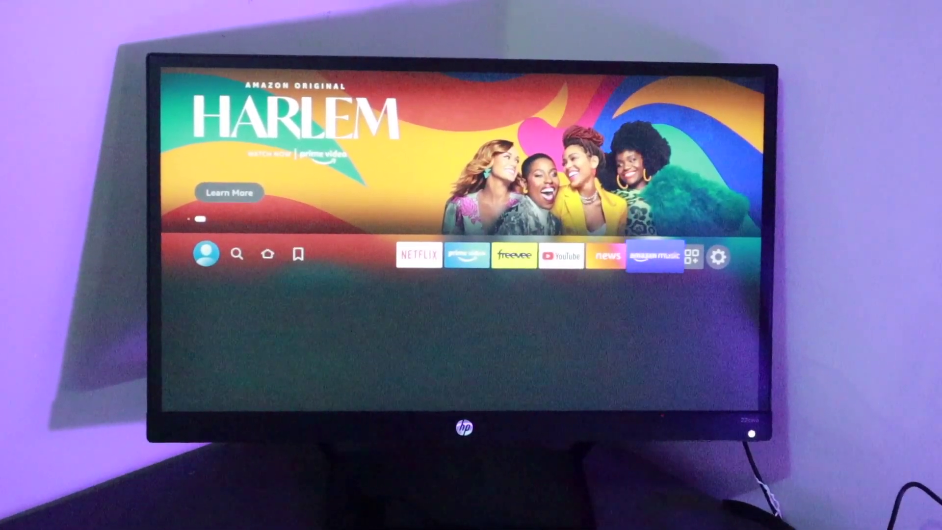
{"action": "key", "text": "Left"}
{"action": "key", "text": "Left"}
{"action": "key", "text": "Left"}
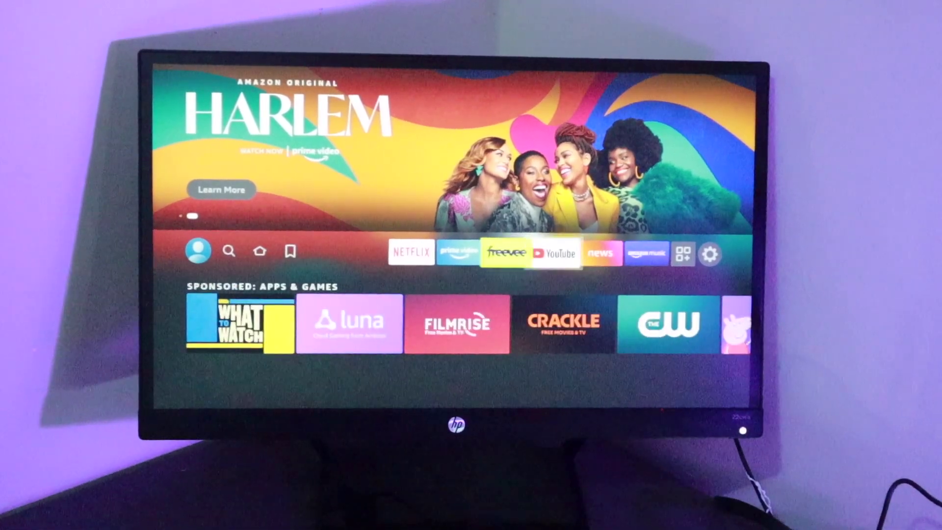
{"action": "key", "text": "Left"}
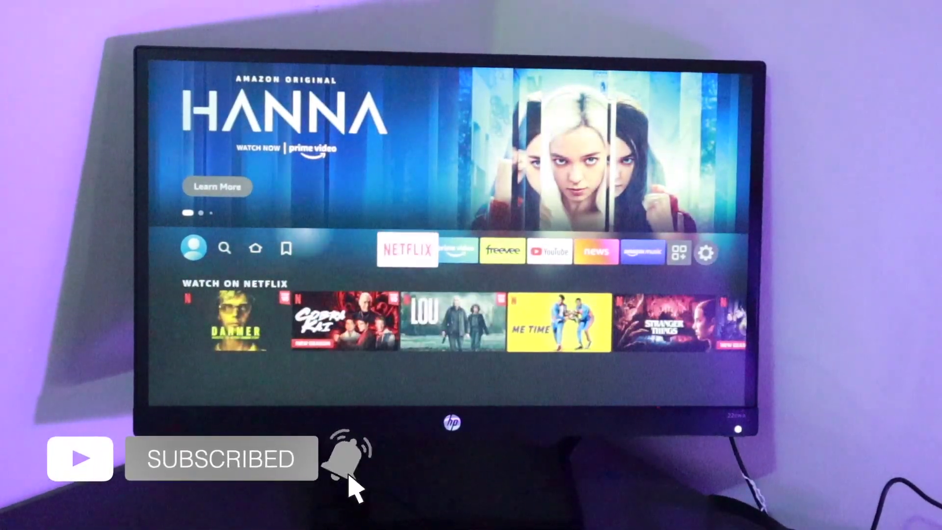
{"action": "key", "text": "Left"}
{"action": "key", "text": "Left"}
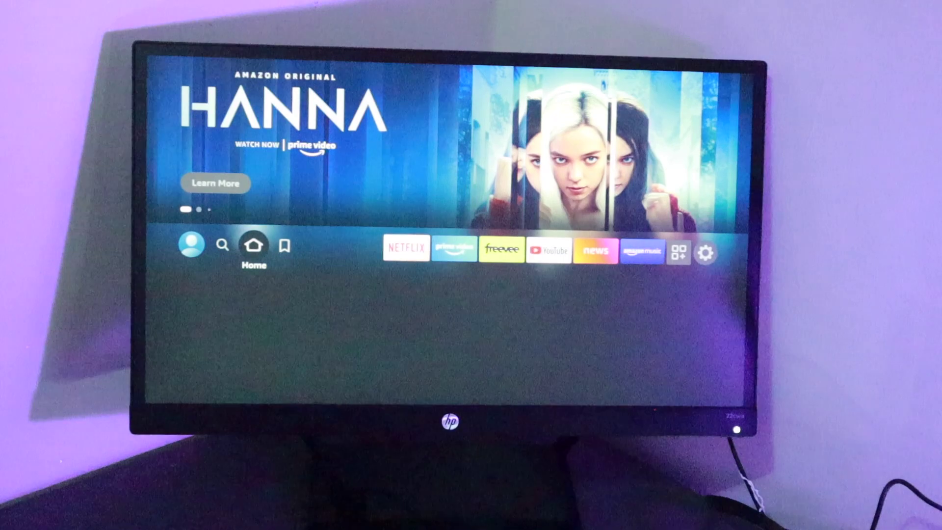